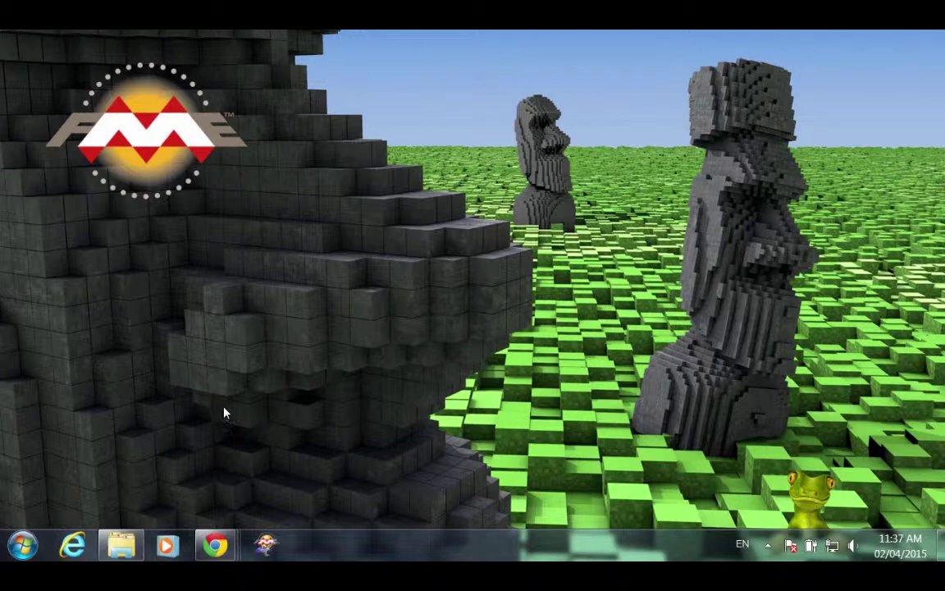
Launch FME Workbench 2015.0 from the FME Desktop 2015.0 (Build 15244) Start menu folder.
left_click(23, 548)
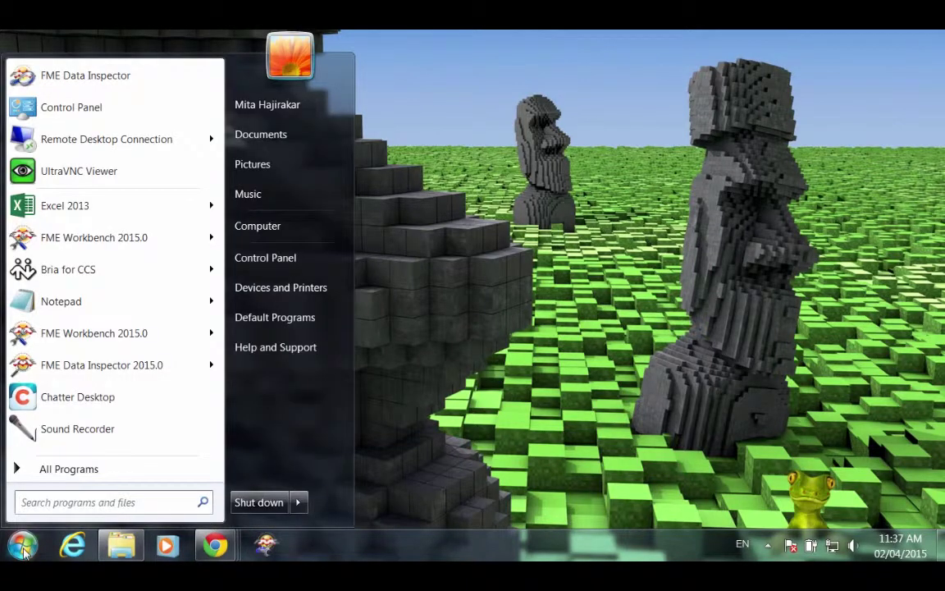
left_click(49, 469)
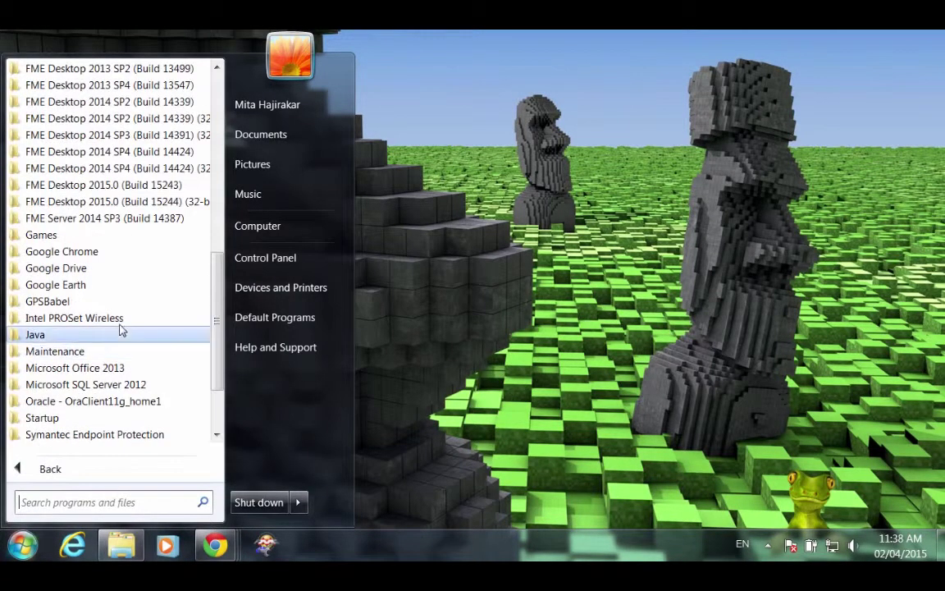
left_click(116, 202)
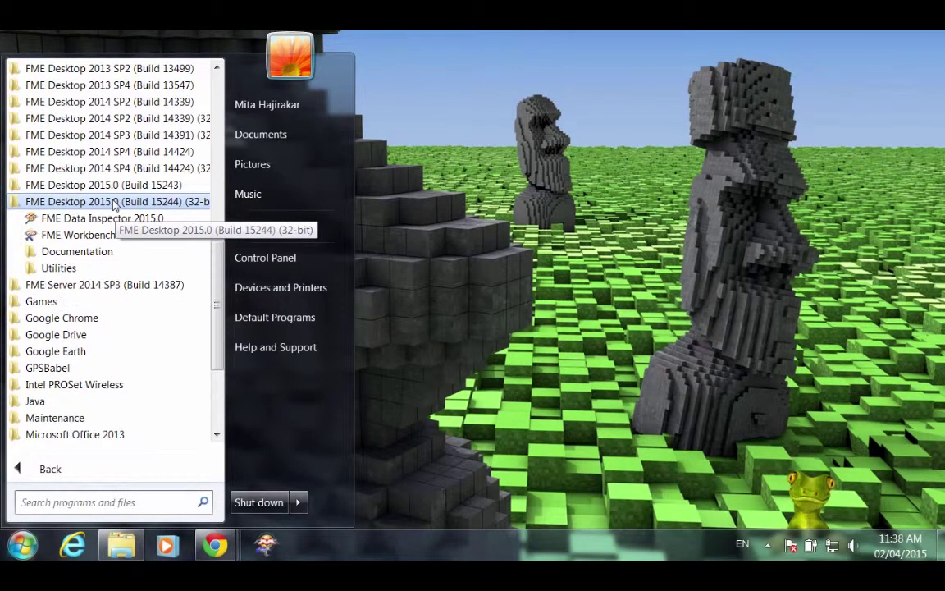
left_click(76, 236)
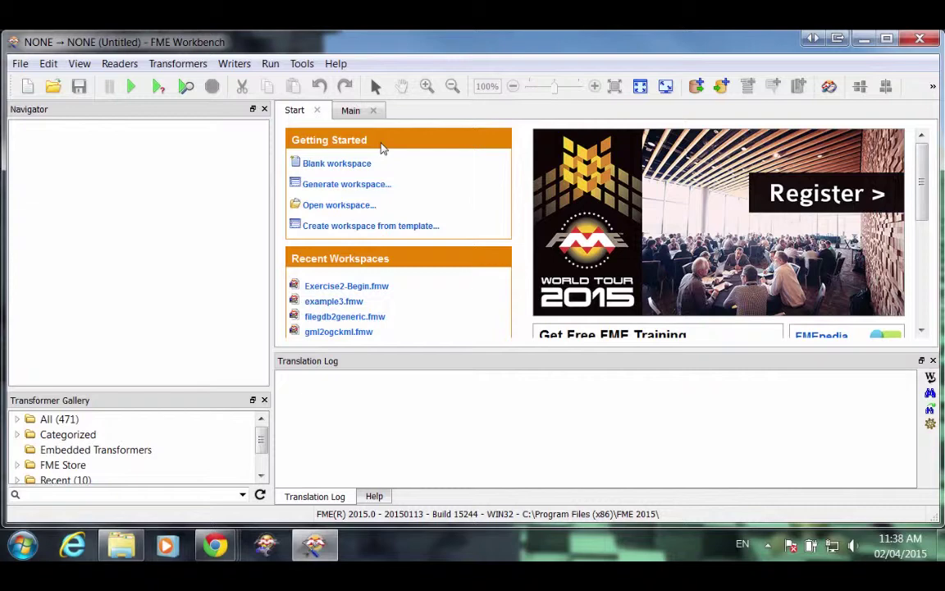
Open the Exercise2-Begin.fmw workspace from the ServerTutorial folder.
left_click(328, 205)
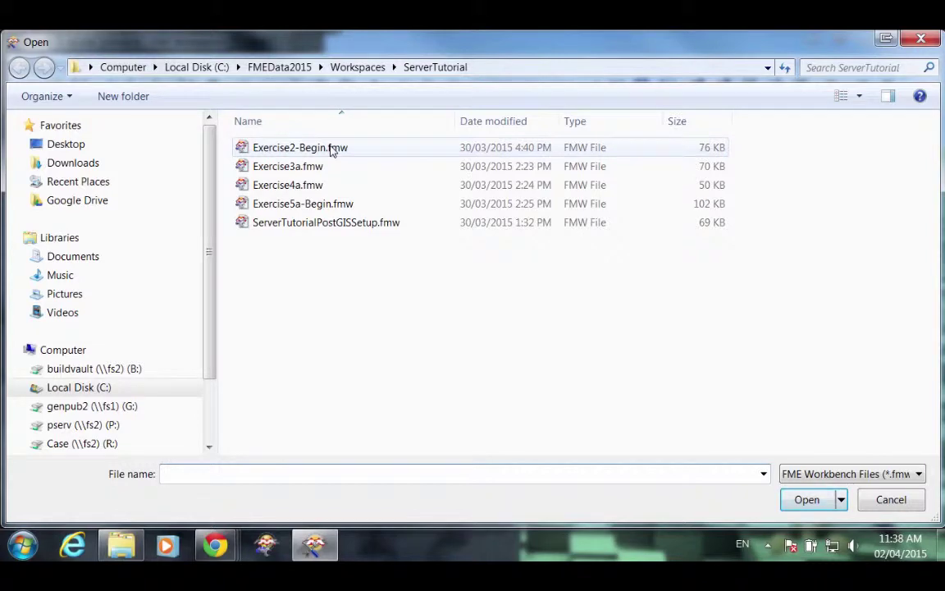
left_click(332, 148)
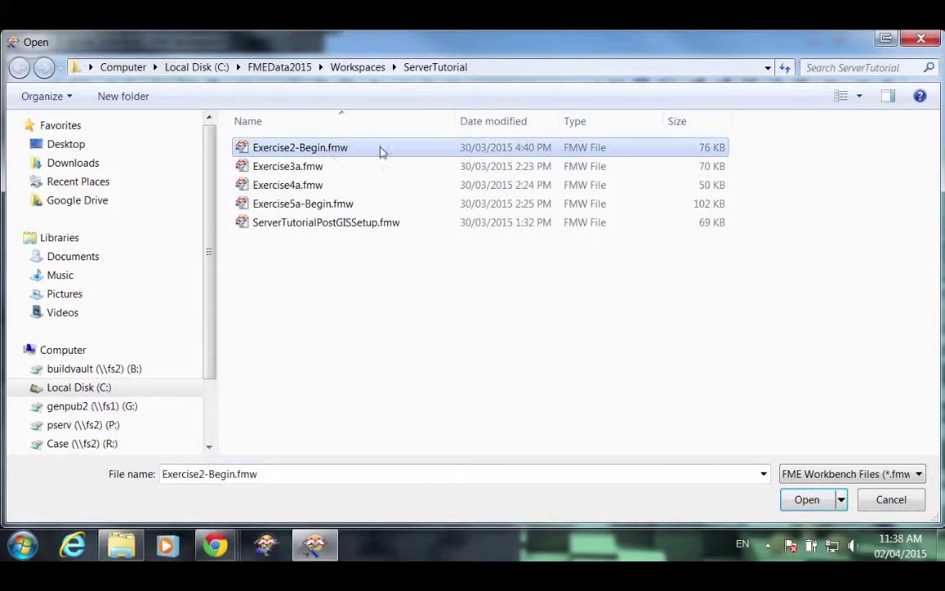
left_click(805, 499)
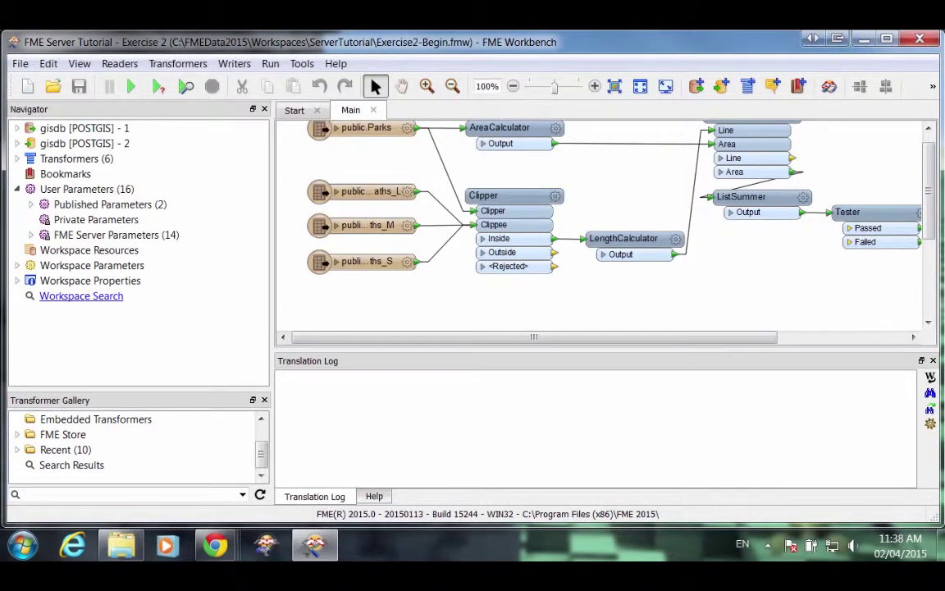
scroll(928, 232, "up", 1)
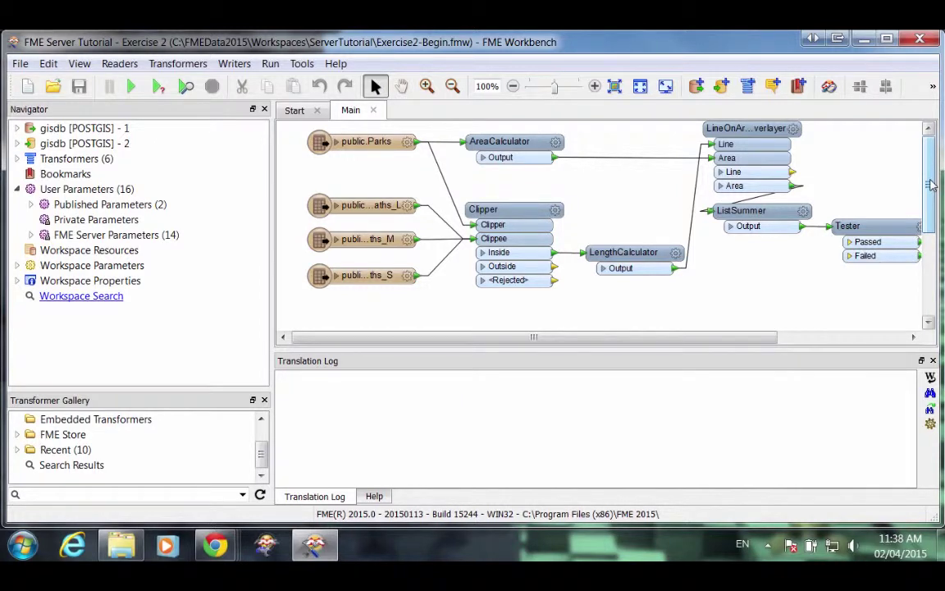
left_click(362, 141)
left_click_drag(291, 175, 450, 311)
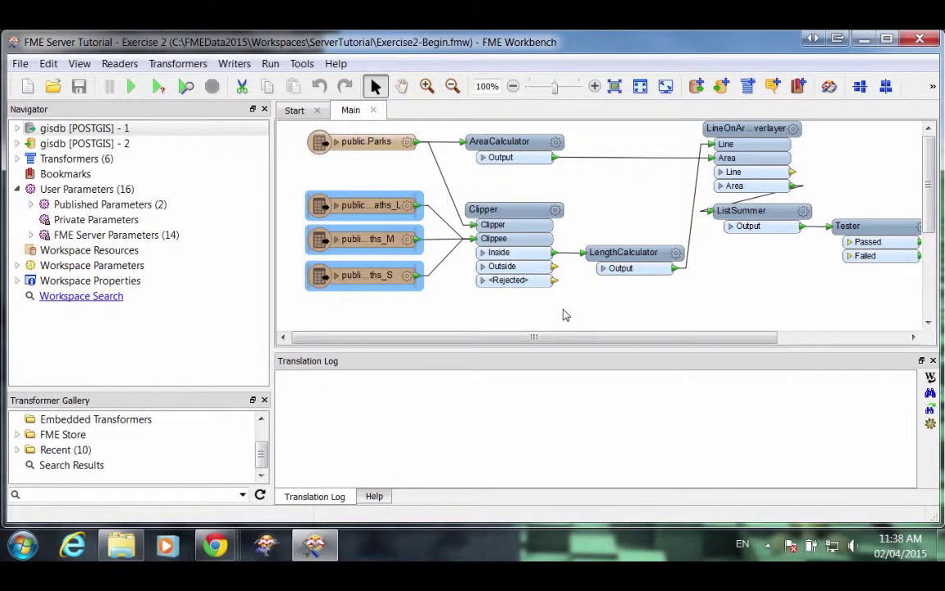
left_click_drag(527, 338, 728, 348)
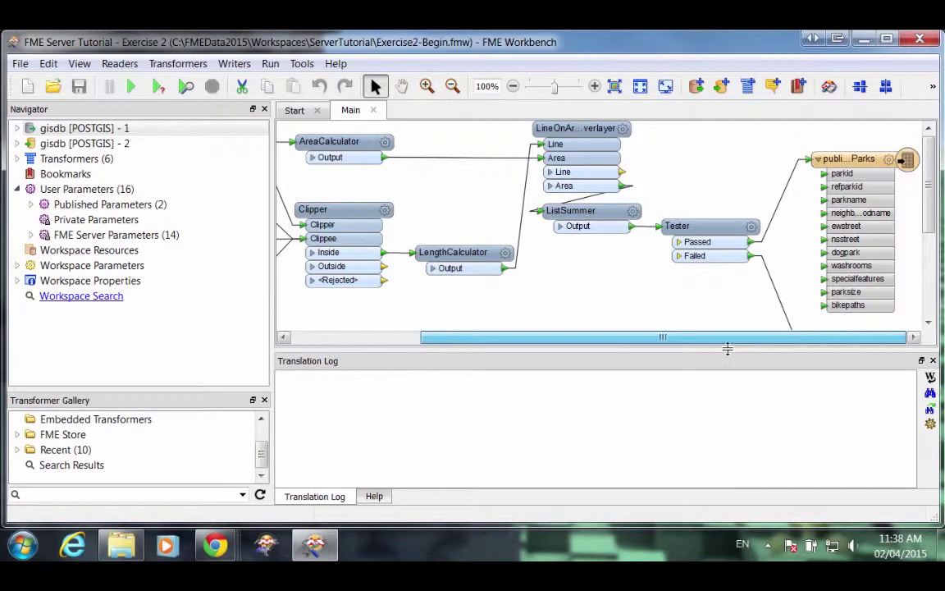
left_click(856, 166)
scroll(856, 166, "down", 4)
left_click(876, 175)
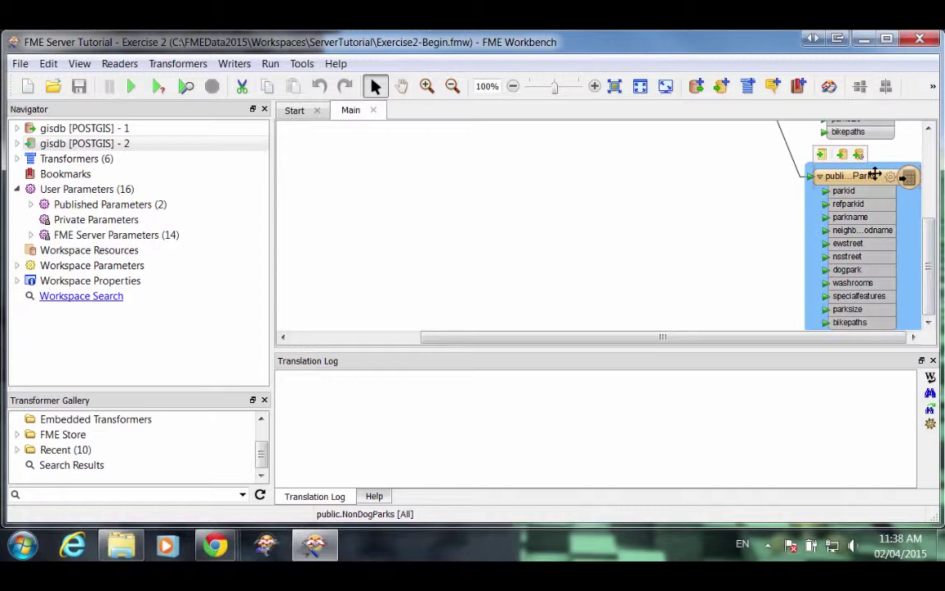
left_click_drag(930, 267, 941, 170)
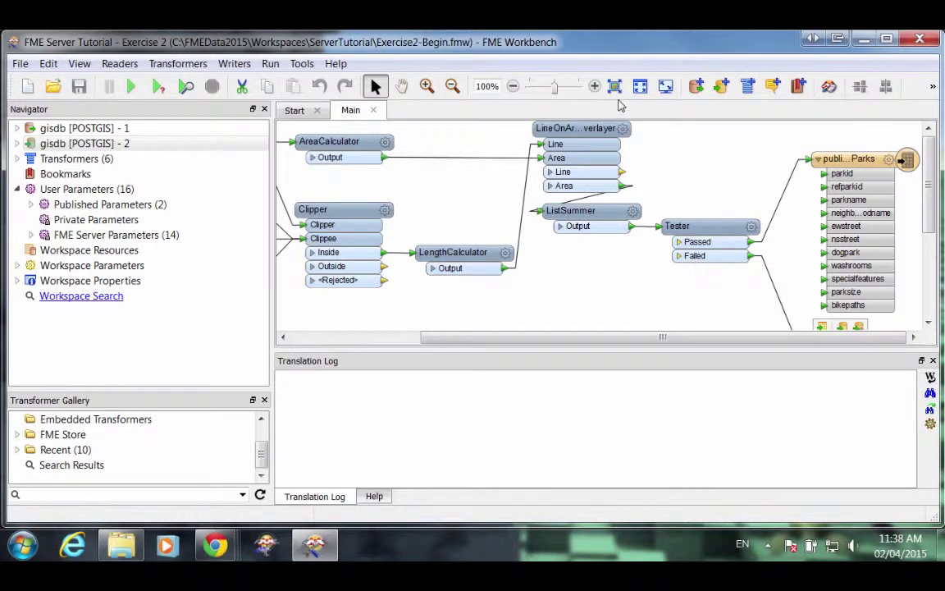
left_click(616, 86)
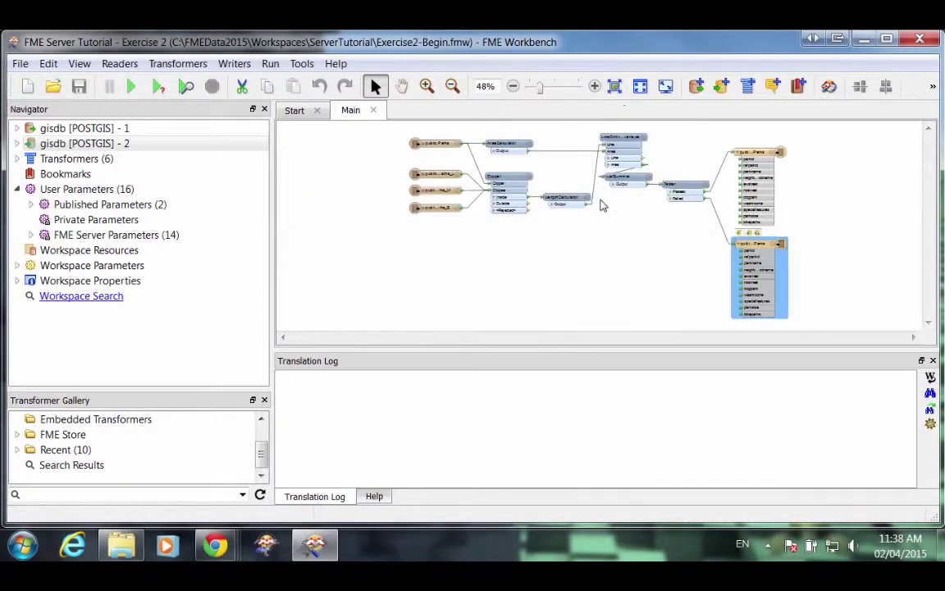
left_click_drag(477, 123, 750, 262)
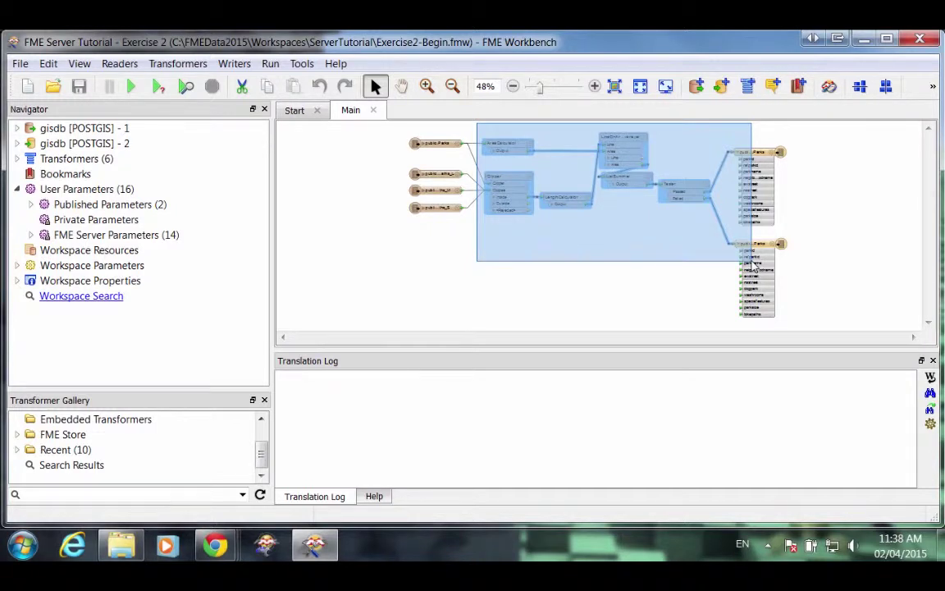
left_click_drag(751, 262, 751, 262)
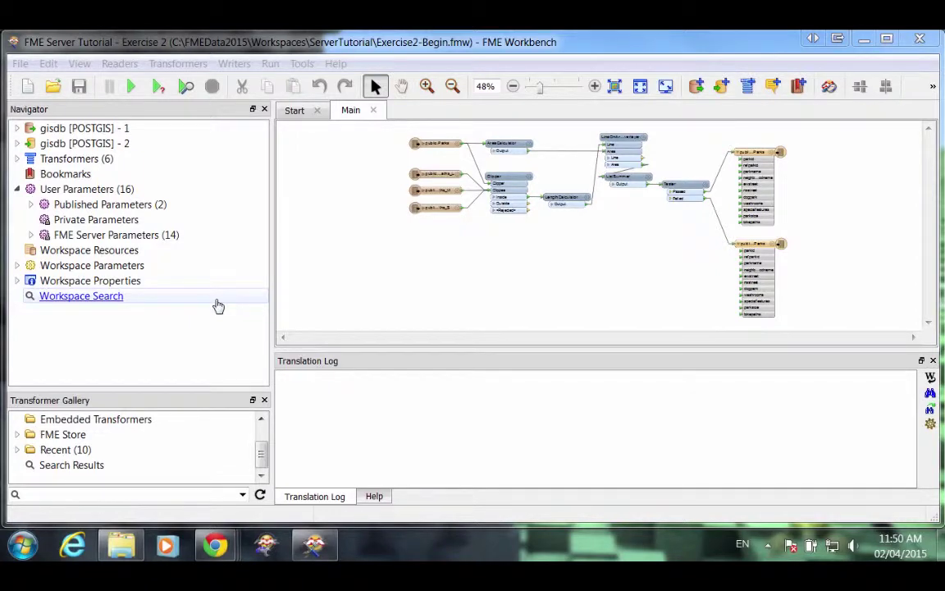
Publish to FME Server at server-tutorial-2015-safe-software.fmecloud.com/fmeserver, entering the account username and password, and connect.
left_click(22, 65)
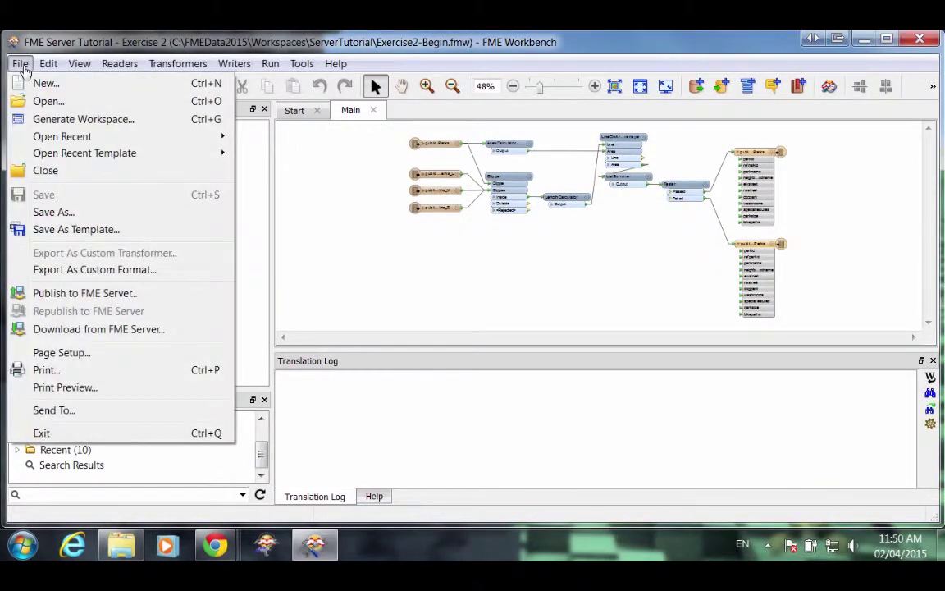
left_click(66, 294)
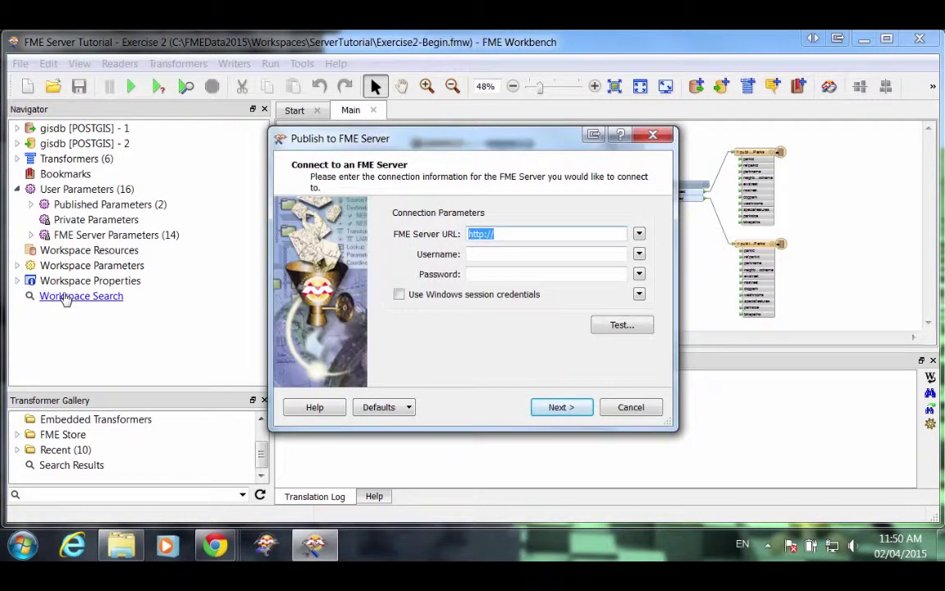
left_click(523, 236)
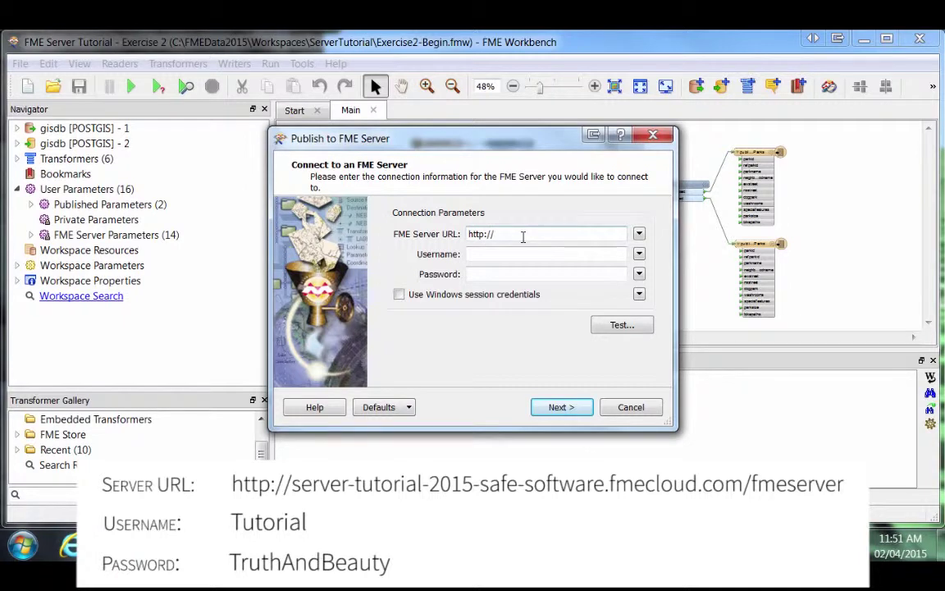
type("server-tutorial-2015-safe-s")
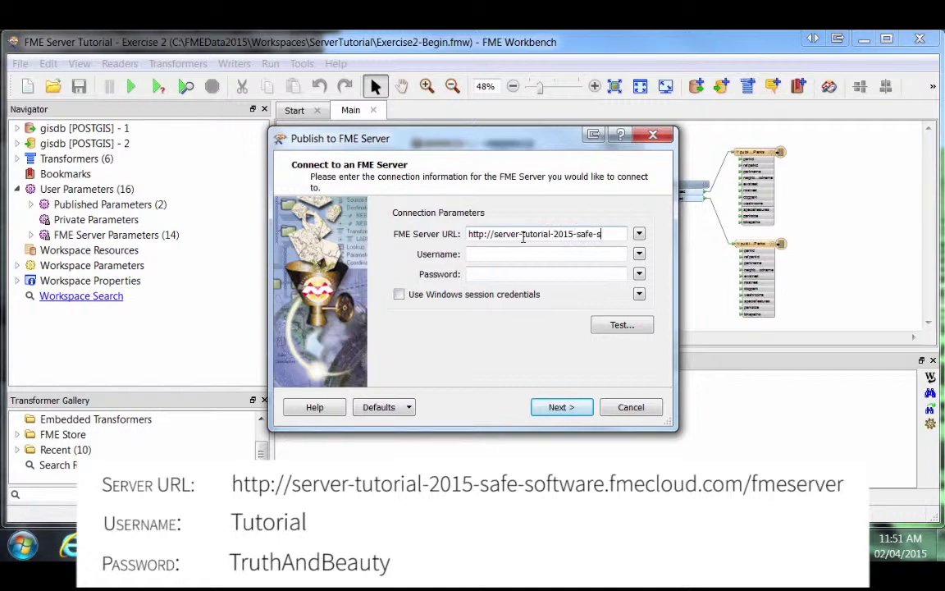
type("oftware")
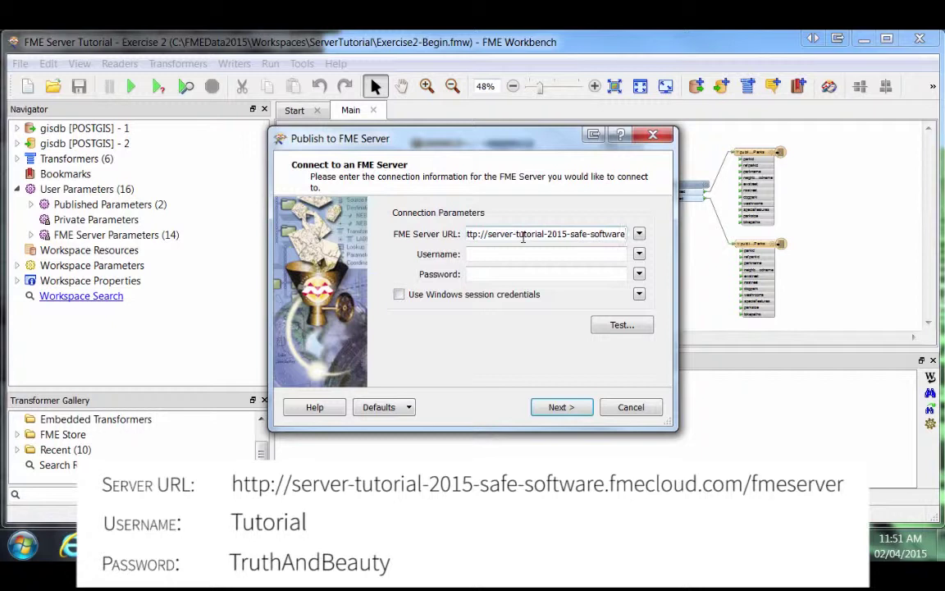
type(".fmec")
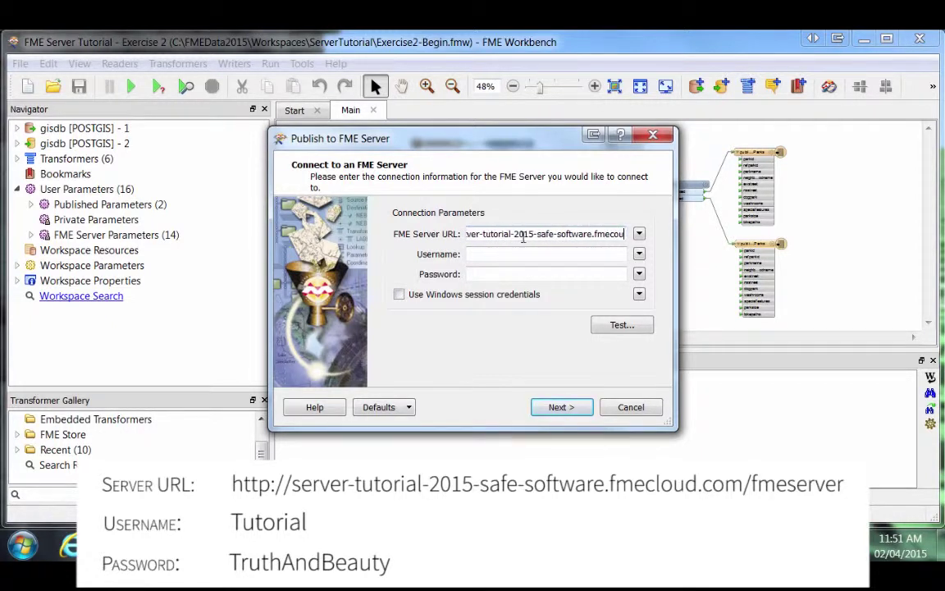
type("loud.com")
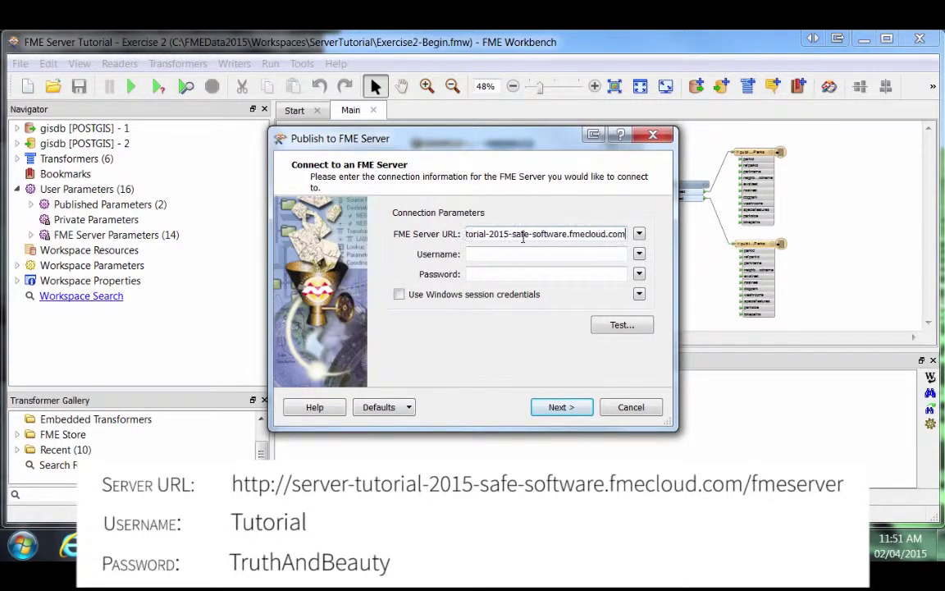
type("/fmeserver")
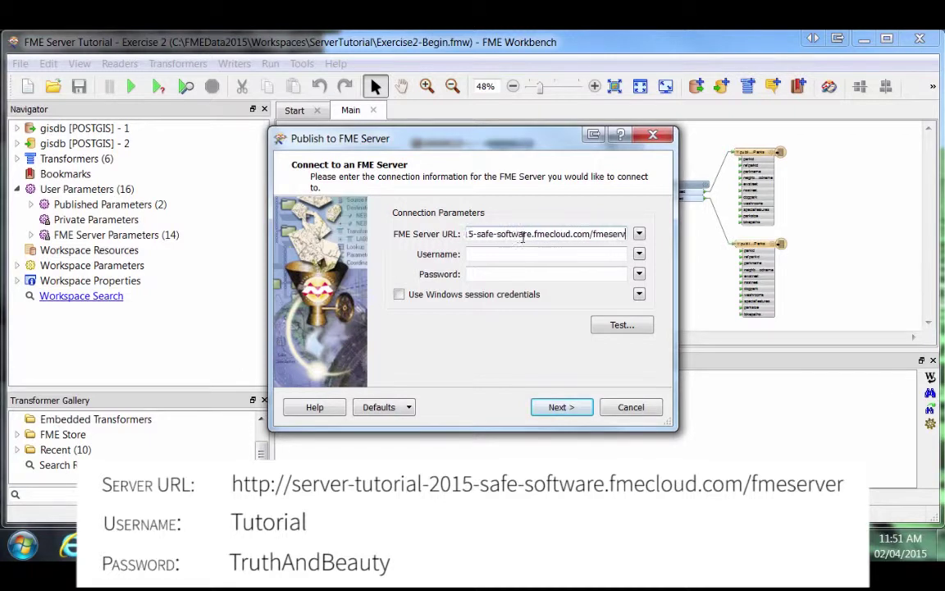
left_click(525, 255)
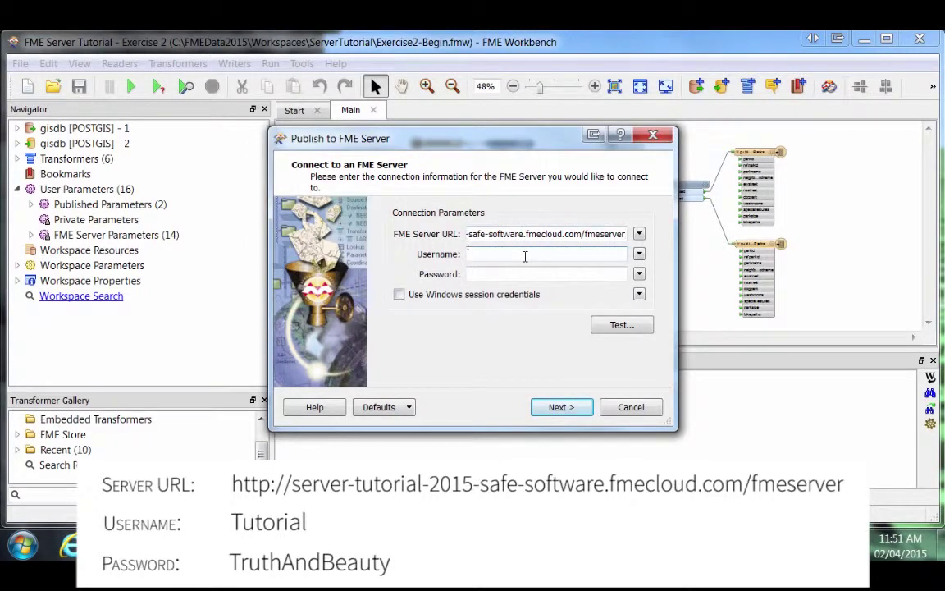
type("Tutorial")
left_click(518, 273)
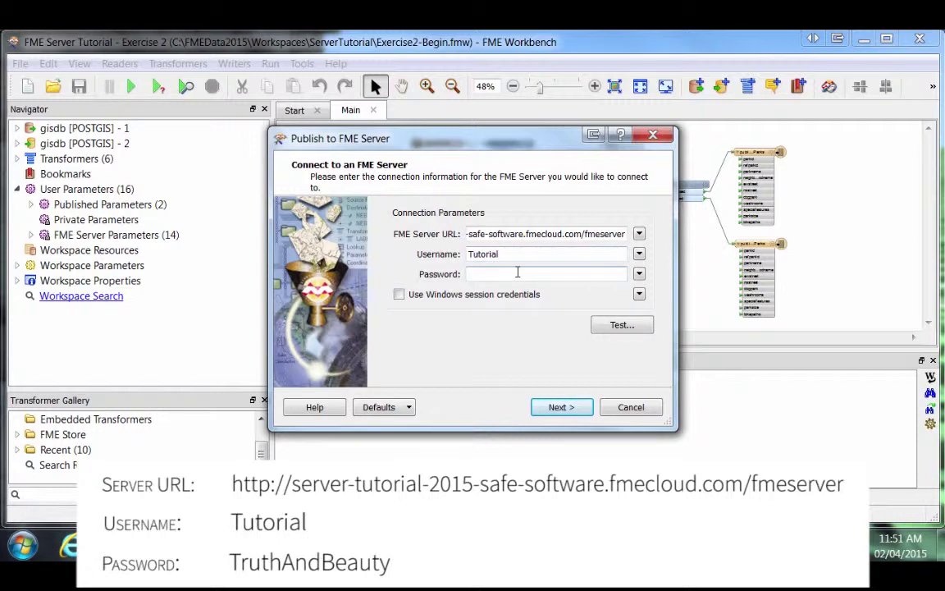
left_click(555, 408)
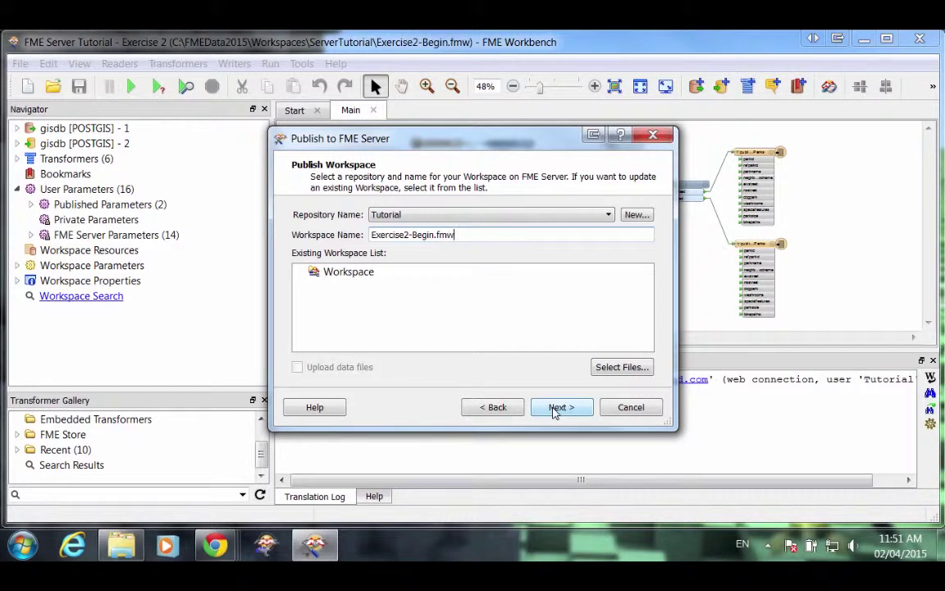
Target the Tutorial repository and rename the workspace to Exercise2-Begin-mita.fmw.
left_click(502, 214)
left_click(400, 240)
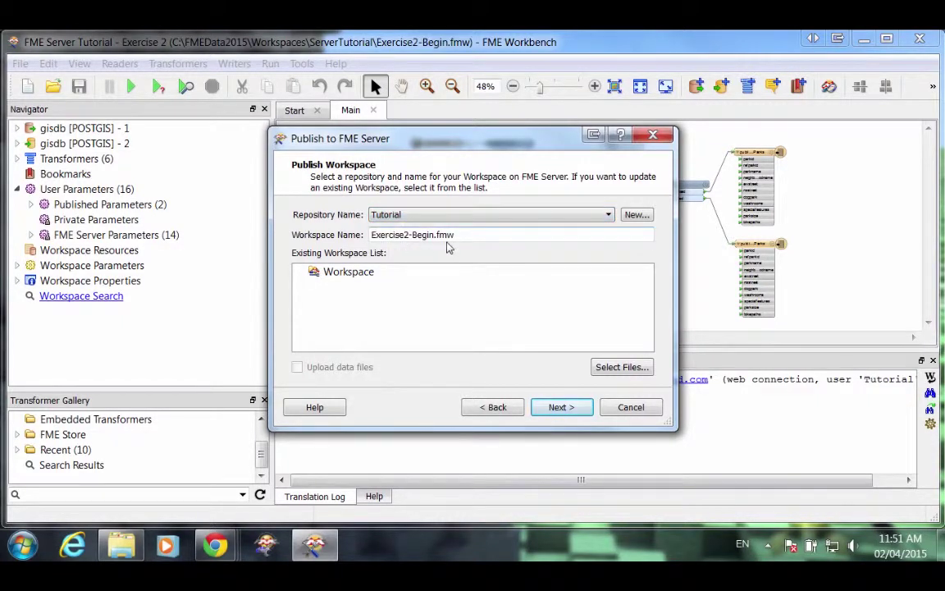
triple_click(422, 235)
left_click(436, 235)
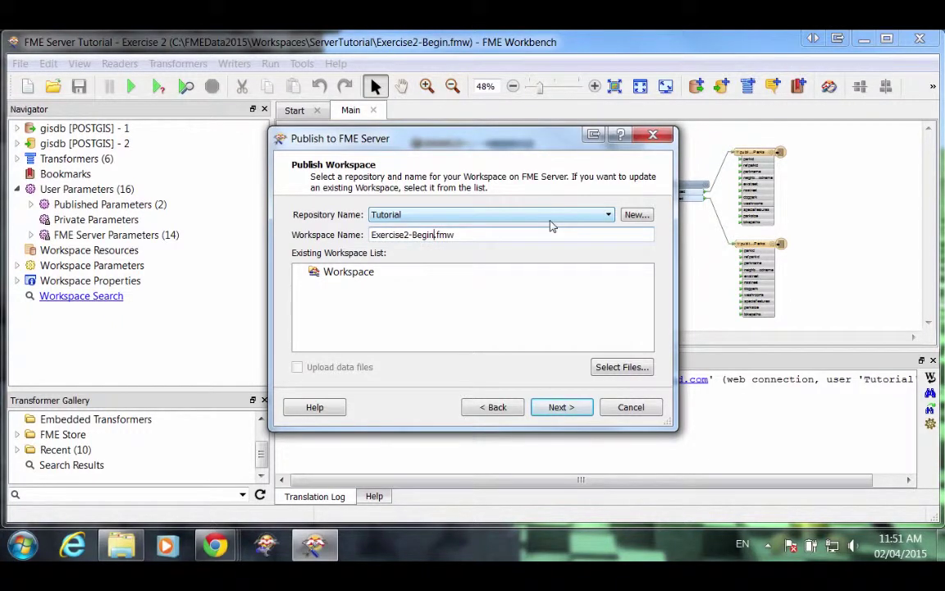
type("-mita")
left_click(583, 409)
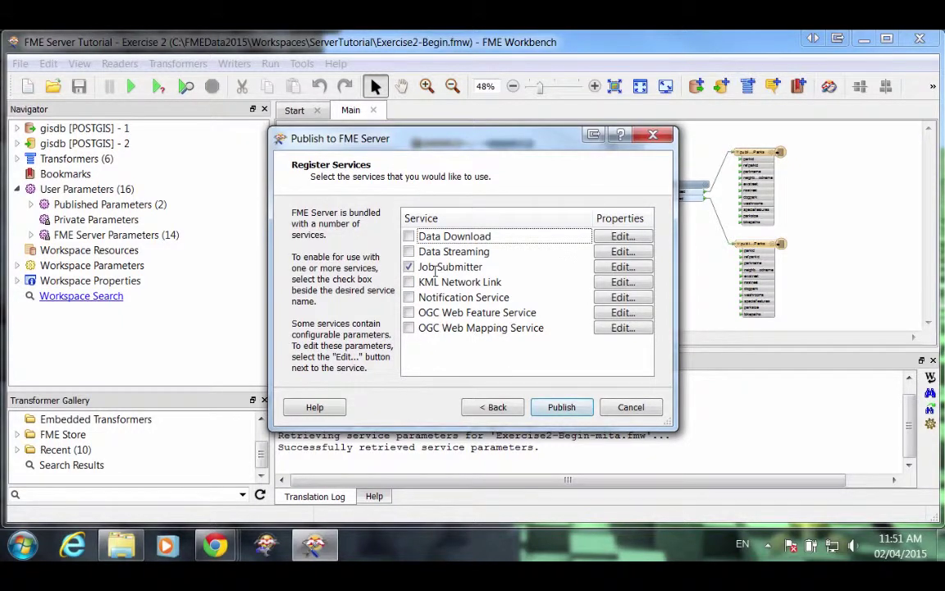
Publish Exercise2-Begin-mita.fmw with Job Submitter registered and highlight the publishing summary in the log.
left_click(558, 406)
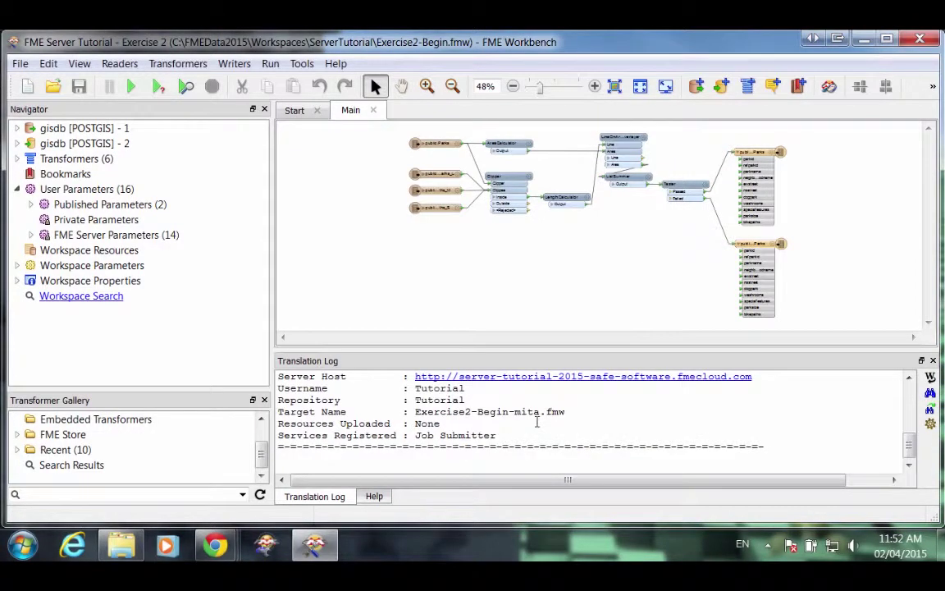
left_click_drag(509, 436, 250, 362)
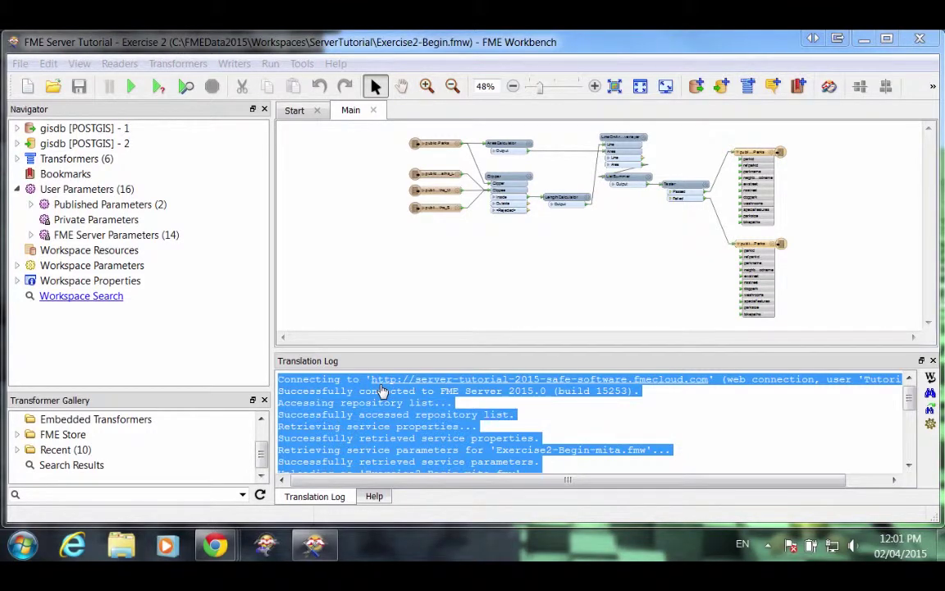
In the FME Server web page, choose Run Workspace, the Tutorial repository, and Exercise2-Begin-mita.fmw.
mouse_move(215, 545)
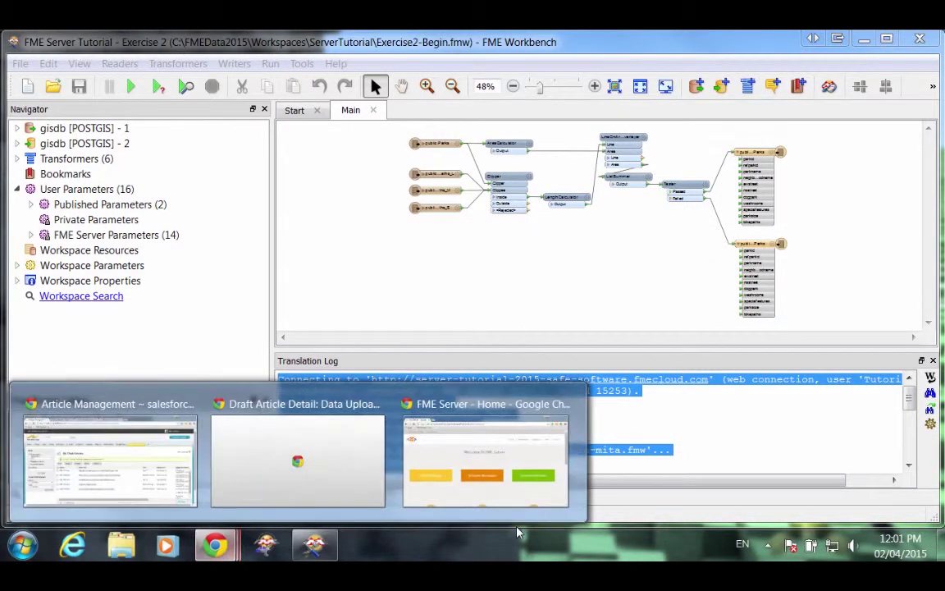
left_click(495, 450)
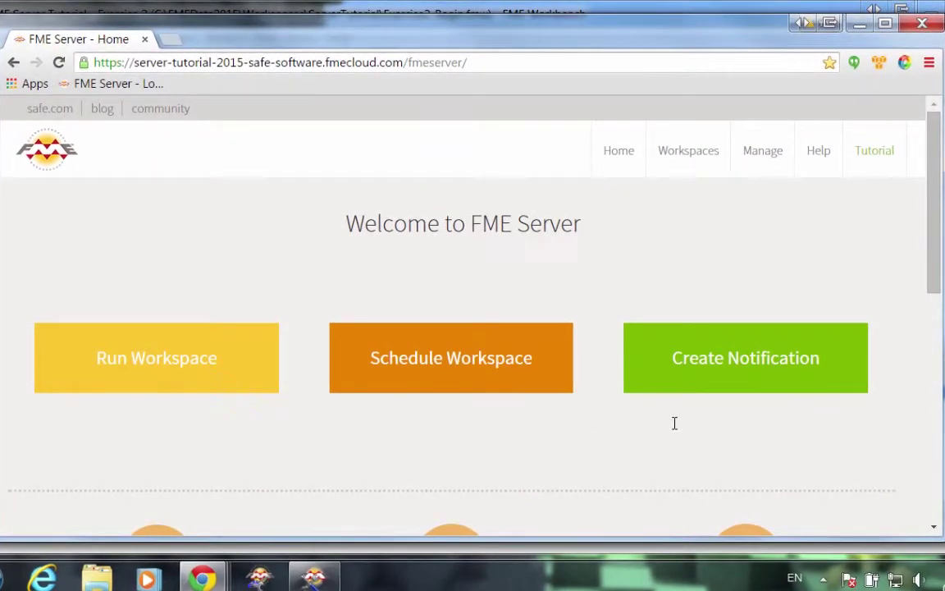
left_click(165, 358)
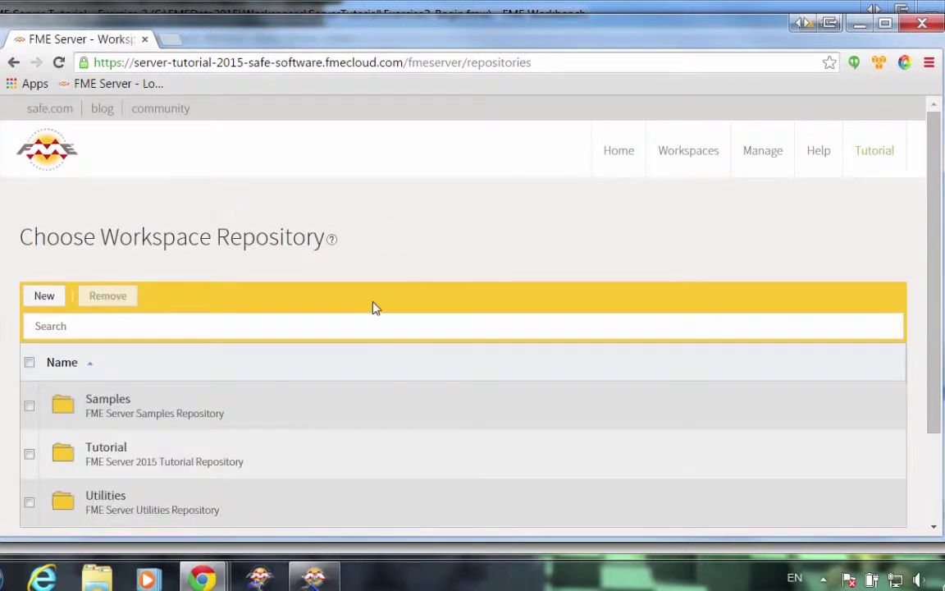
scroll(386, 299, "down", 1)
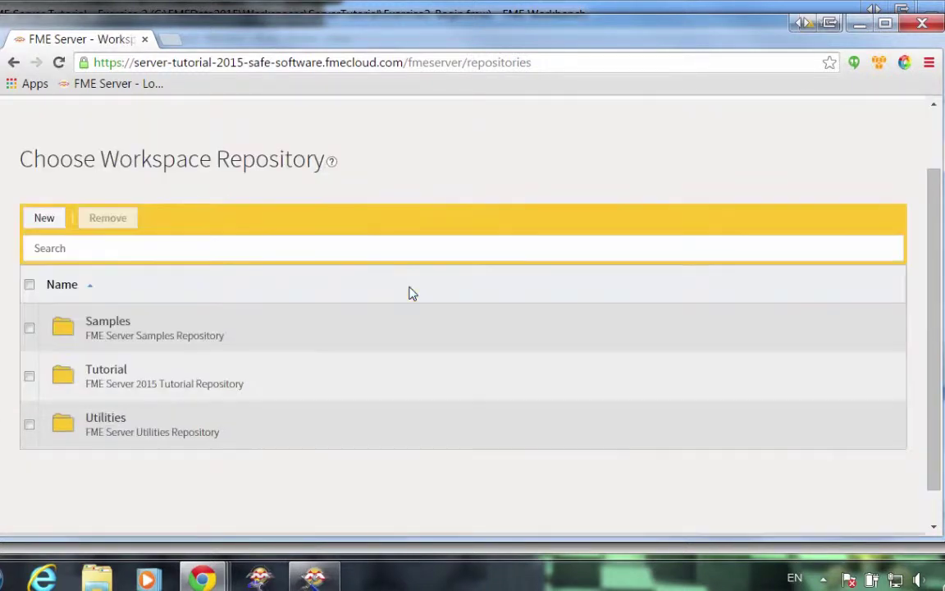
left_click(115, 374)
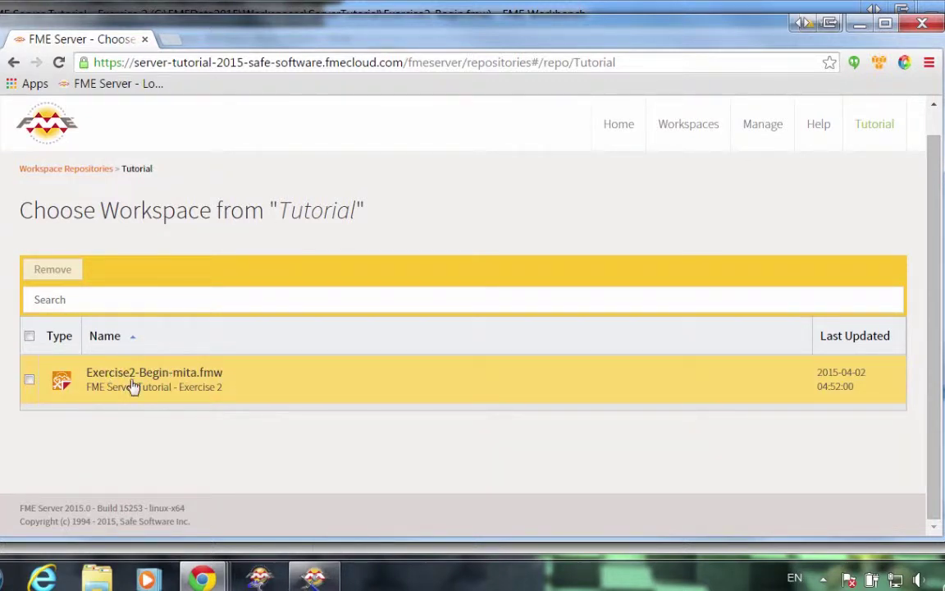
left_click(175, 386)
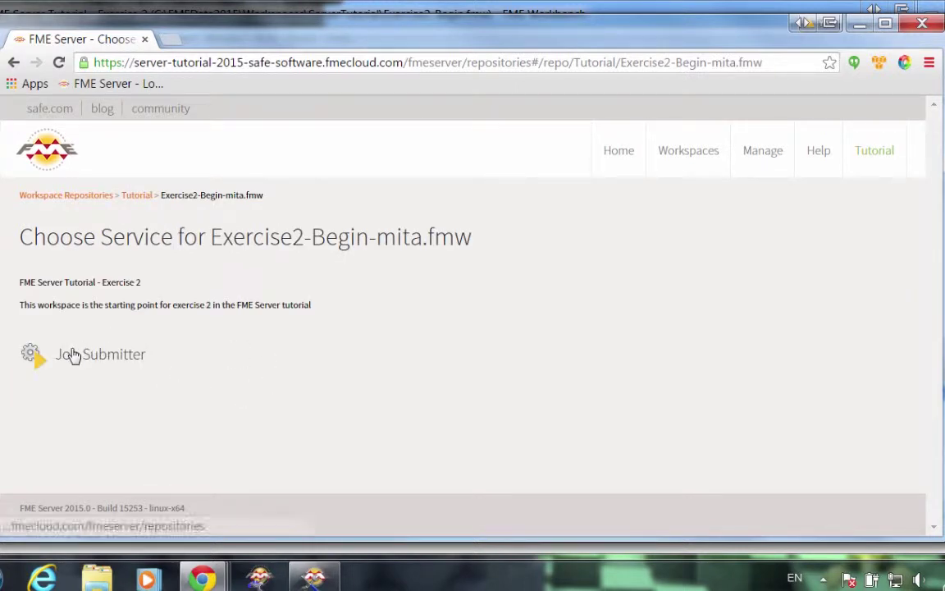
Run Exercise2-Begin-mita.fmw through Job Submitter with gisdb kept as source and destination.
left_click(114, 363)
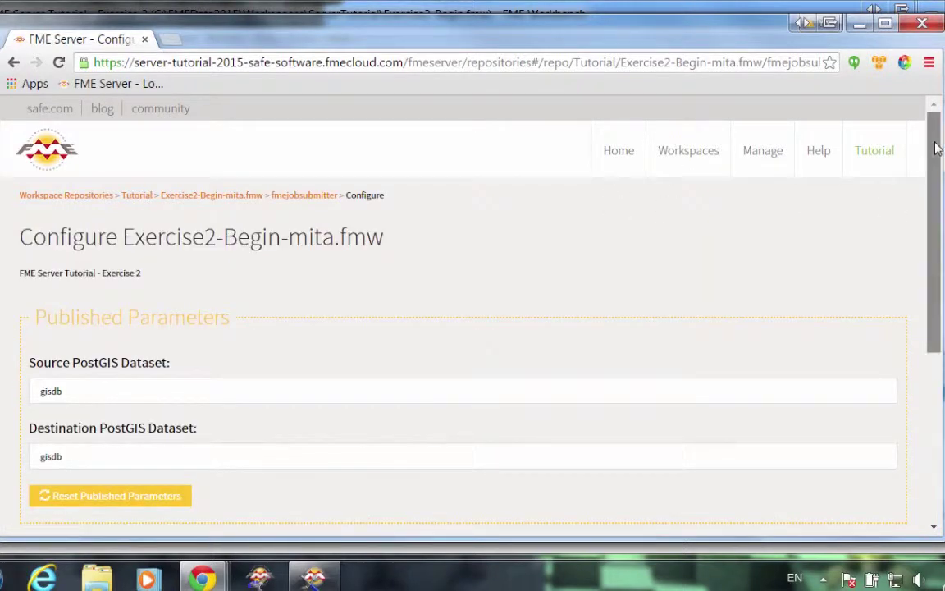
left_click_drag(935, 147, 940, 297)
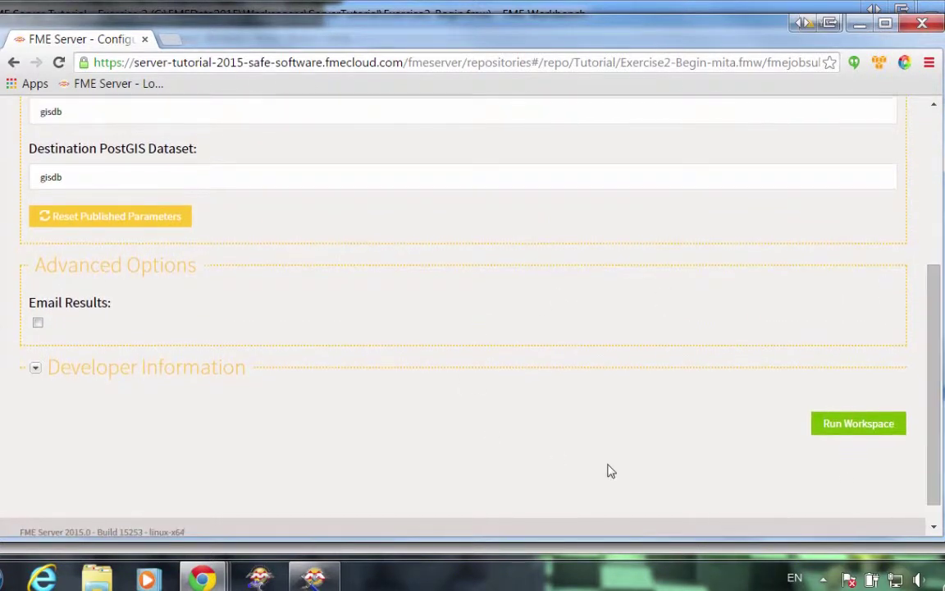
left_click(829, 427)
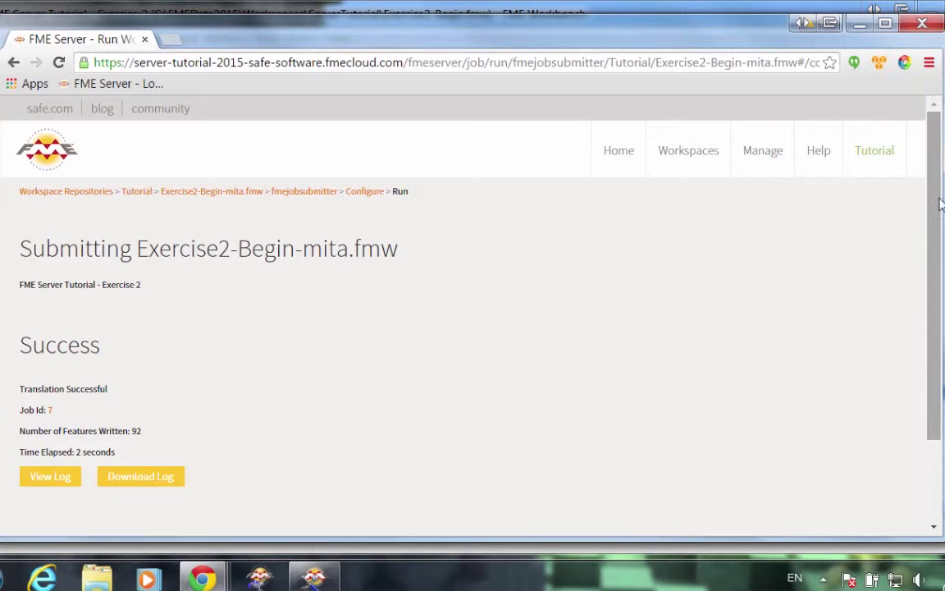
Highlight the 'Translation Successful' result showing 92 features written for job 7.
left_click_drag(934, 220, 924, 293)
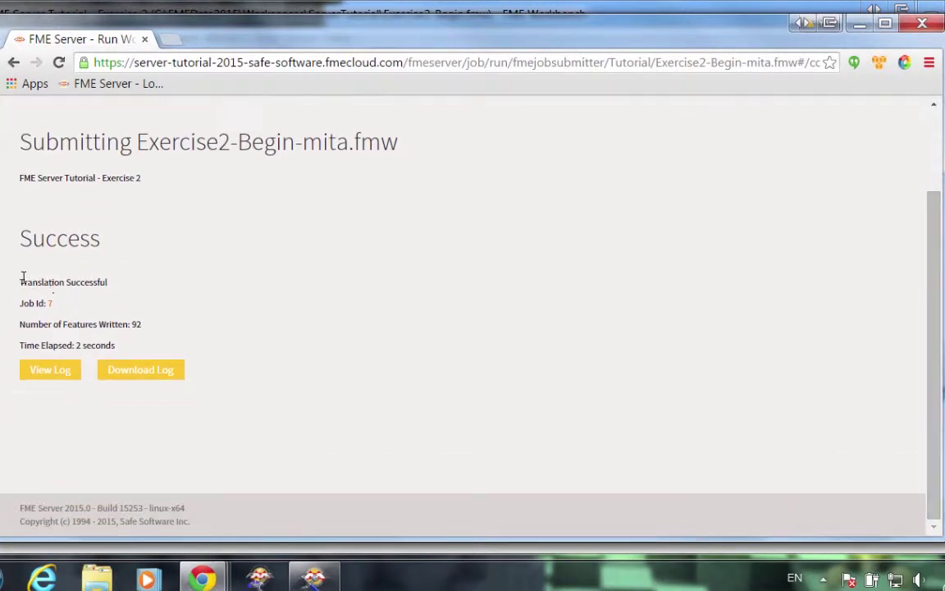
left_click_drag(22, 276, 113, 282)
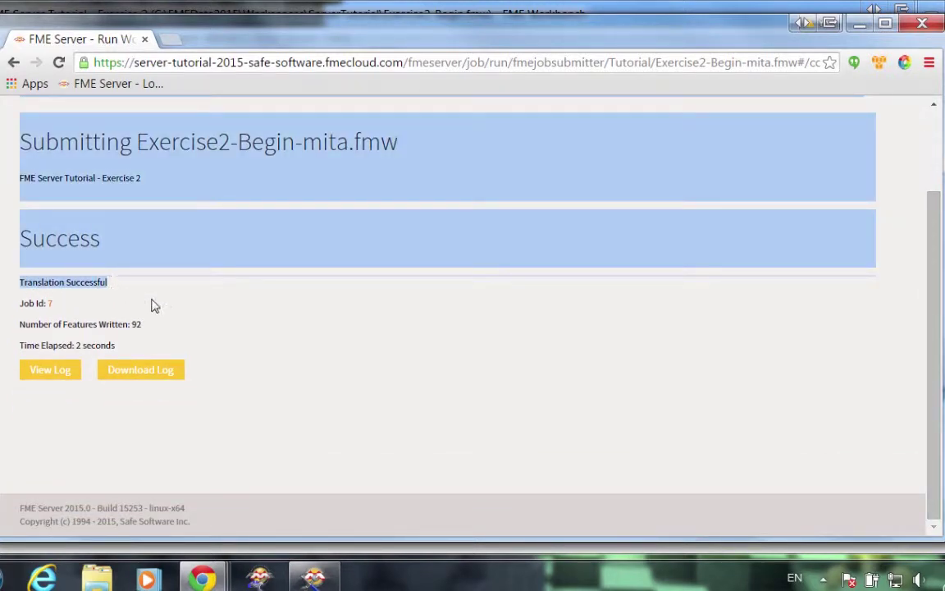